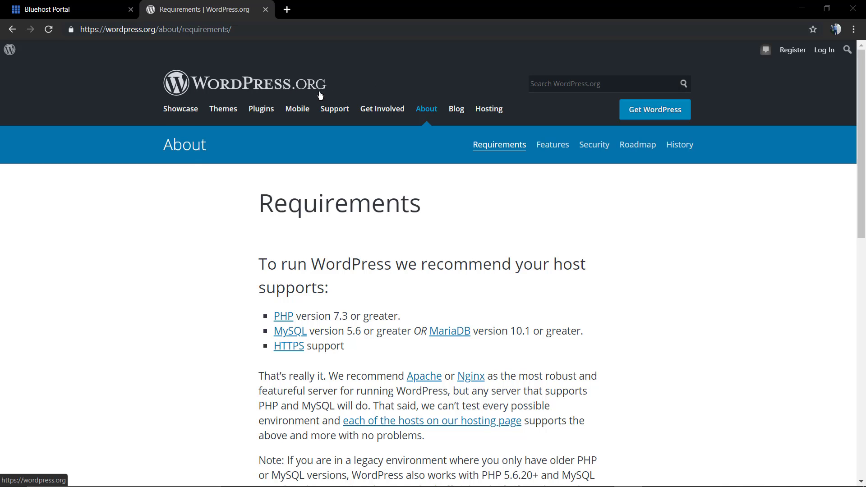
Select the sample letter to the host on the WordPress requirements page, then clear the selection
{"action": "scroll", "coordinate": [284, 160], "scroll_direction": "down", "scroll_amount": 4}
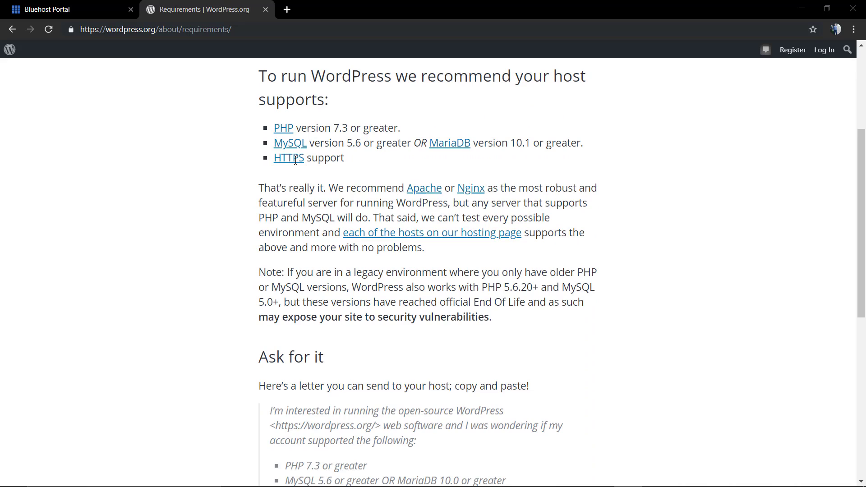
{"action": "scroll", "coordinate": [293, 163], "scroll_direction": "down", "scroll_amount": 4}
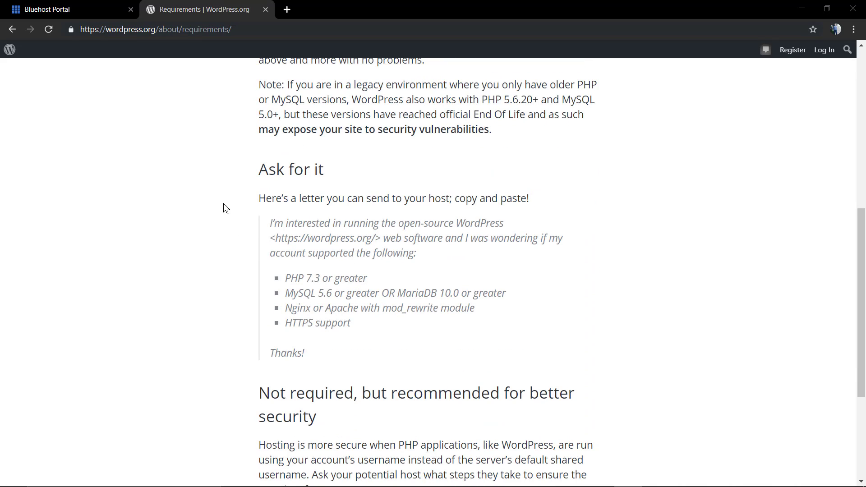
{"action": "left_click_drag", "start_coordinate": [255, 224], "coordinate": [385, 350]}
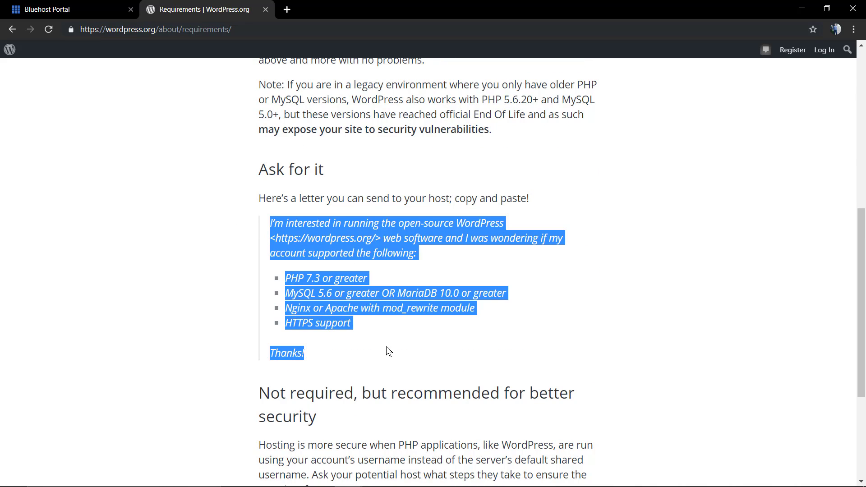
{"action": "left_click", "coordinate": [391, 343]}
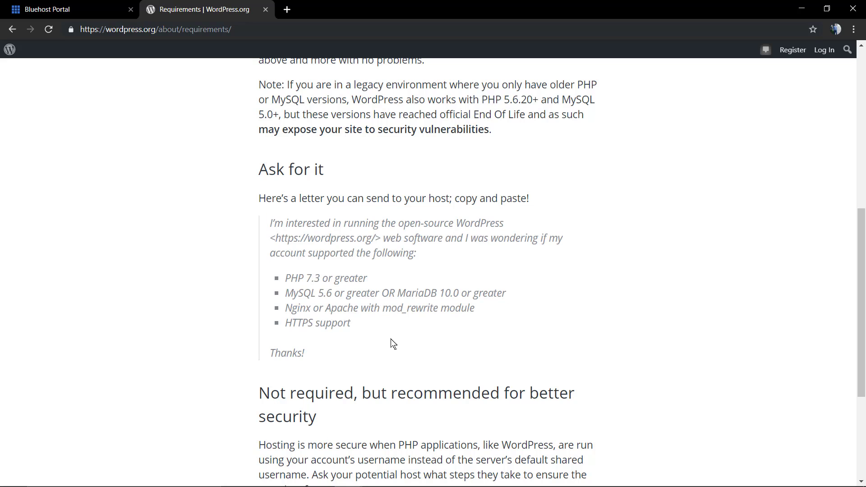
{"action": "scroll", "coordinate": [392, 344], "scroll_direction": "up", "scroll_amount": 1}
{"action": "scroll", "coordinate": [391, 344], "scroll_direction": "up", "scroll_amount": 8}
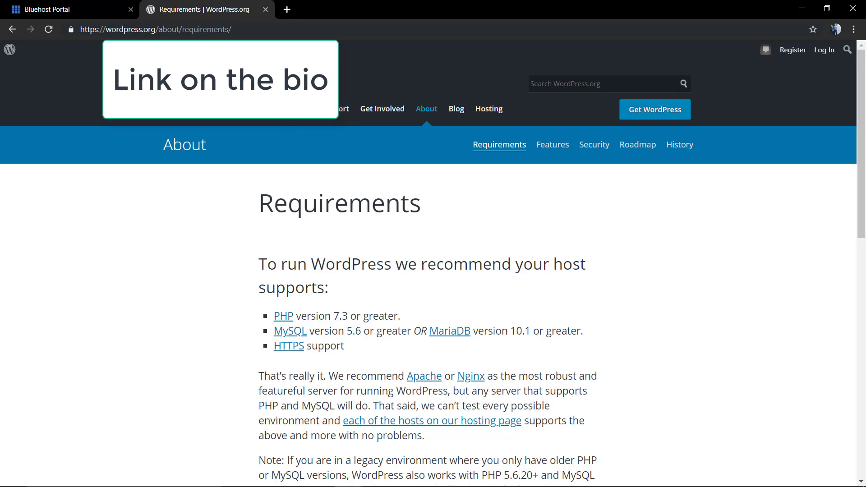
Search Google for php in a new tab, browse php.net's news showing PHP 7.3.7, then return to WordPress
{"action": "left_click", "coordinate": [287, 10]}
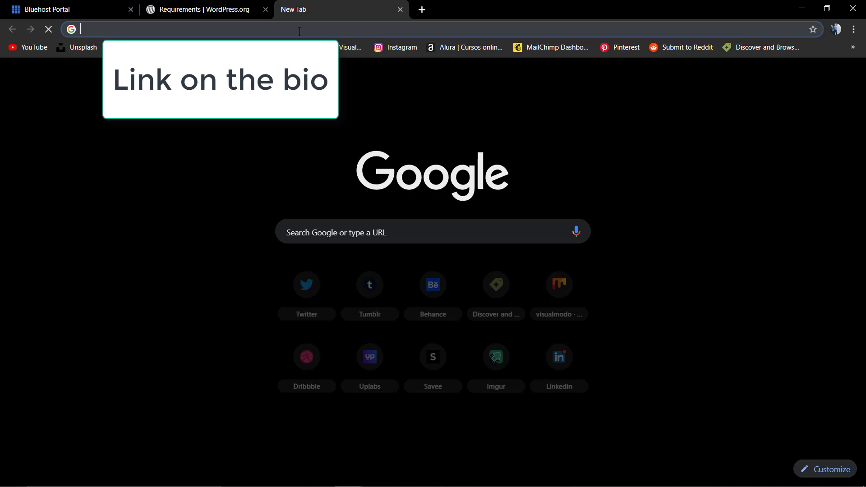
{"action": "type", "text": "php"}
{"action": "key", "text": "Return"}
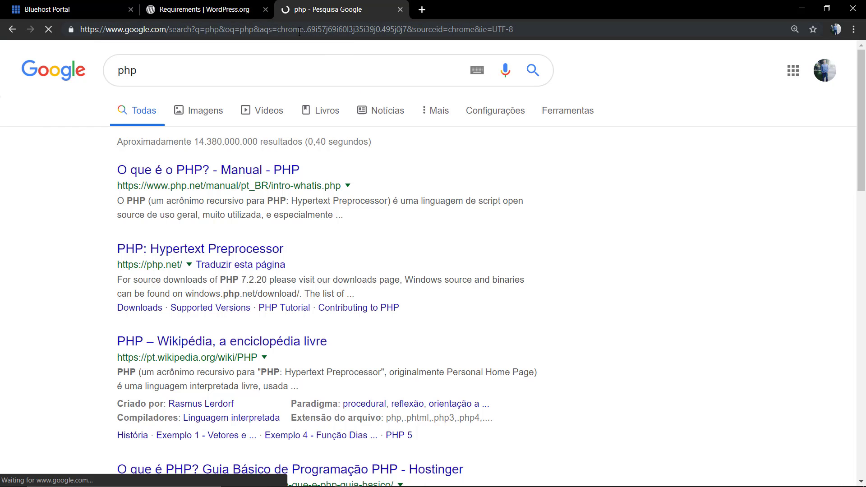
{"action": "left_click", "coordinate": [149, 249]}
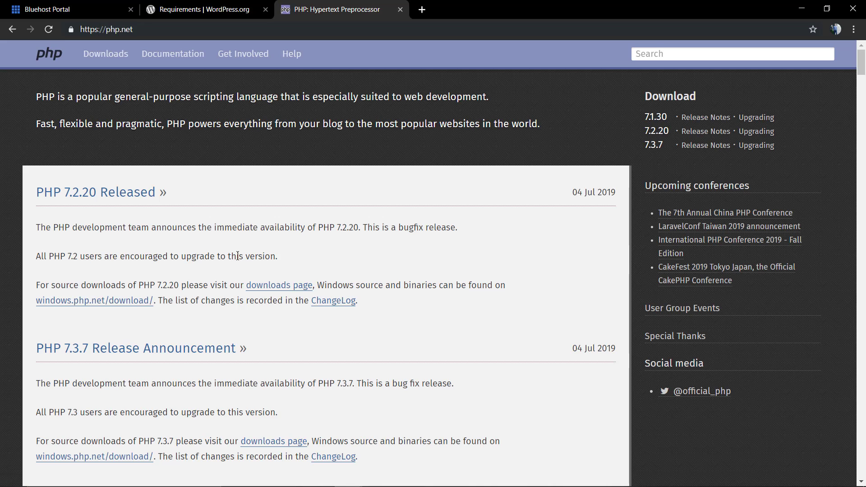
{"action": "scroll", "coordinate": [238, 256], "scroll_direction": "down", "scroll_amount": 4}
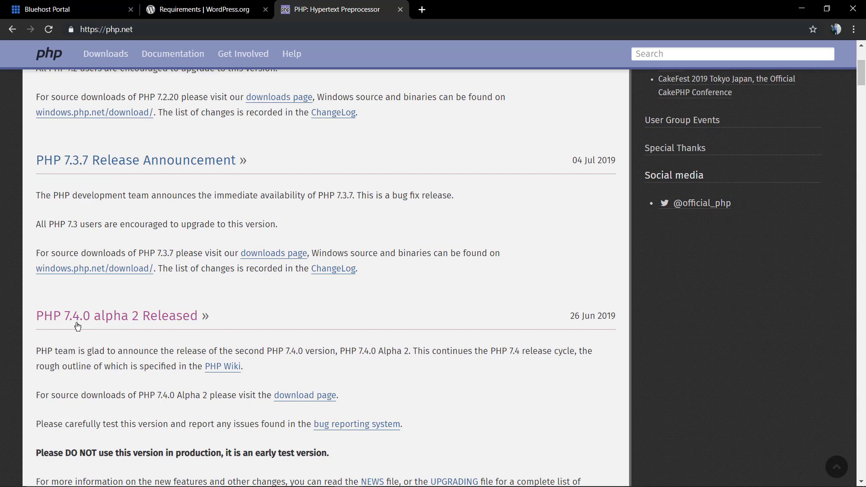
{"action": "scroll", "coordinate": [201, 324], "scroll_direction": "down", "scroll_amount": 2}
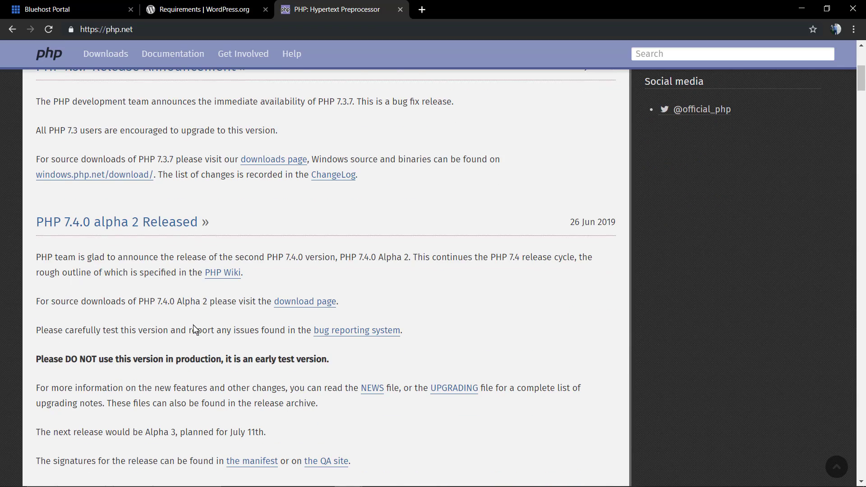
{"action": "scroll", "coordinate": [194, 328], "scroll_direction": "up", "scroll_amount": 6}
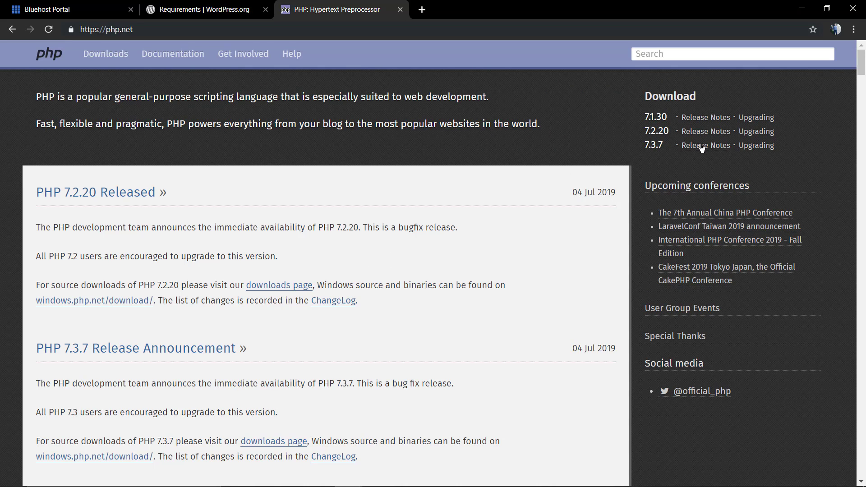
{"action": "left_click", "coordinate": [146, 11]}
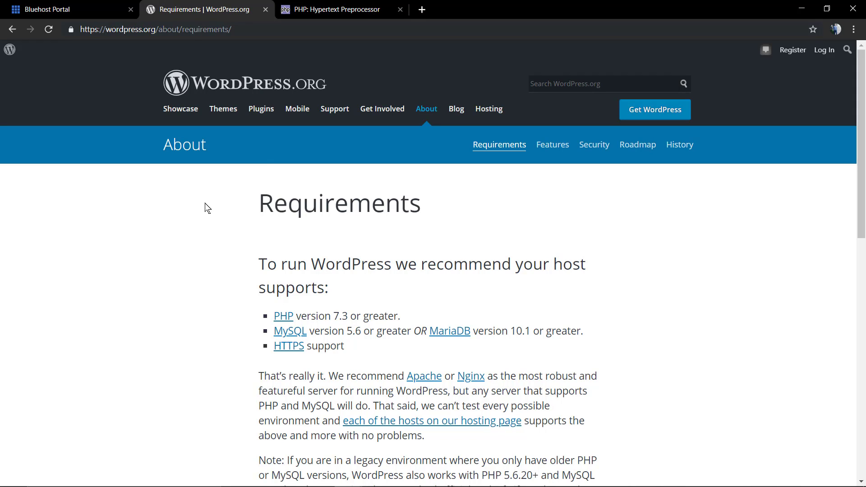
Go to the Bluehost portal's Advanced tools and scroll cPanel down to the Software section with MultiPHP Manager
{"action": "left_click", "coordinate": [67, 9]}
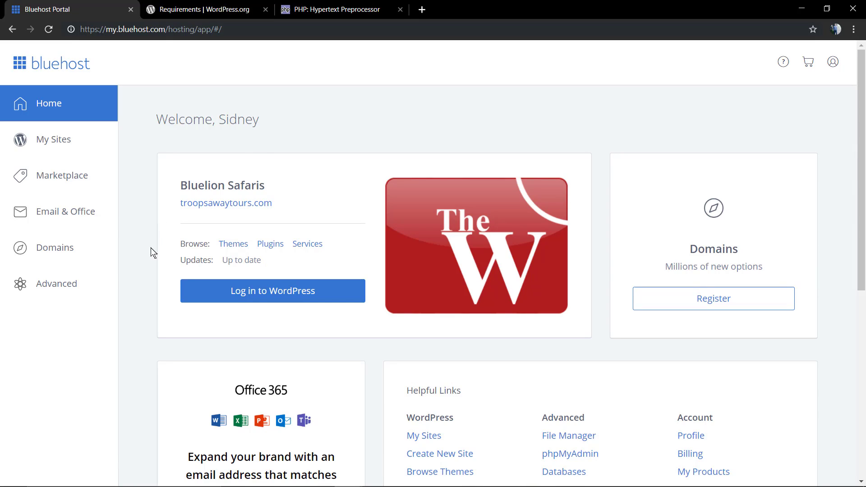
{"action": "left_click", "coordinate": [80, 292]}
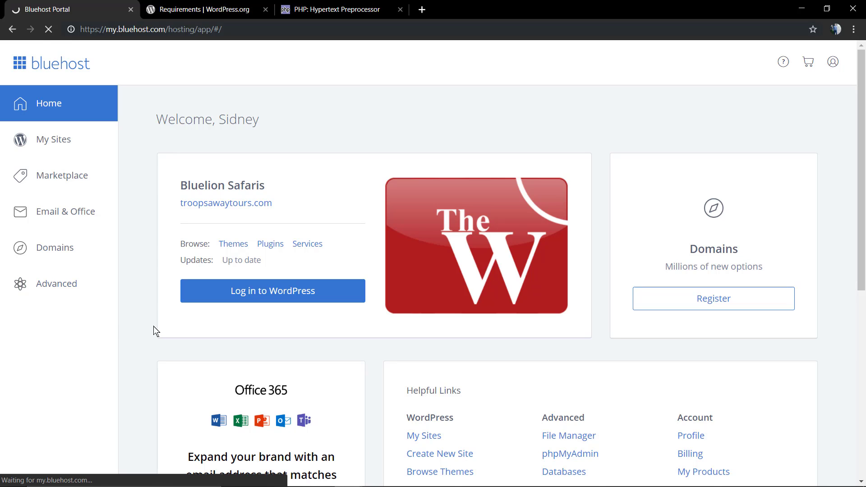
{"action": "left_click", "coordinate": [50, 287]}
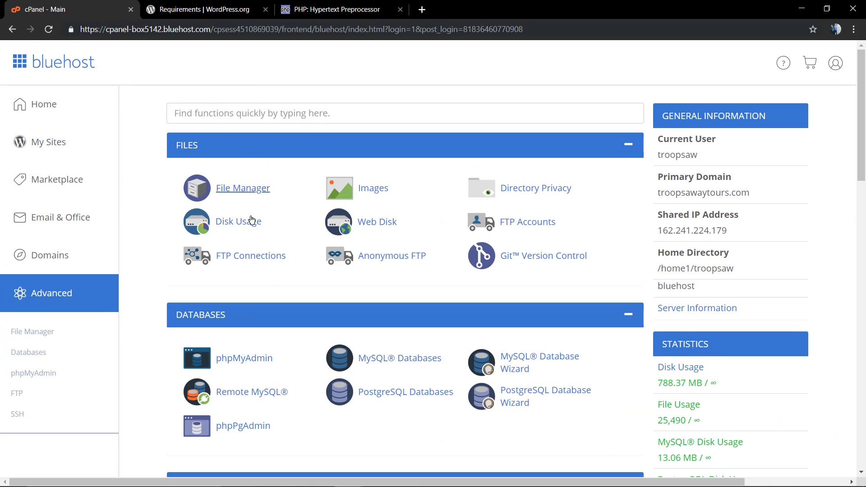
{"action": "scroll", "coordinate": [309, 232], "scroll_direction": "down", "scroll_amount": 4}
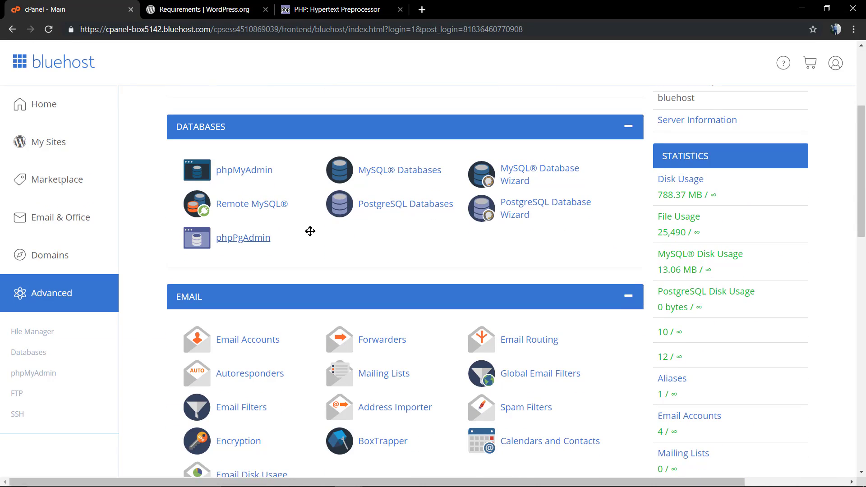
{"action": "scroll", "coordinate": [310, 231], "scroll_direction": "down", "scroll_amount": 8}
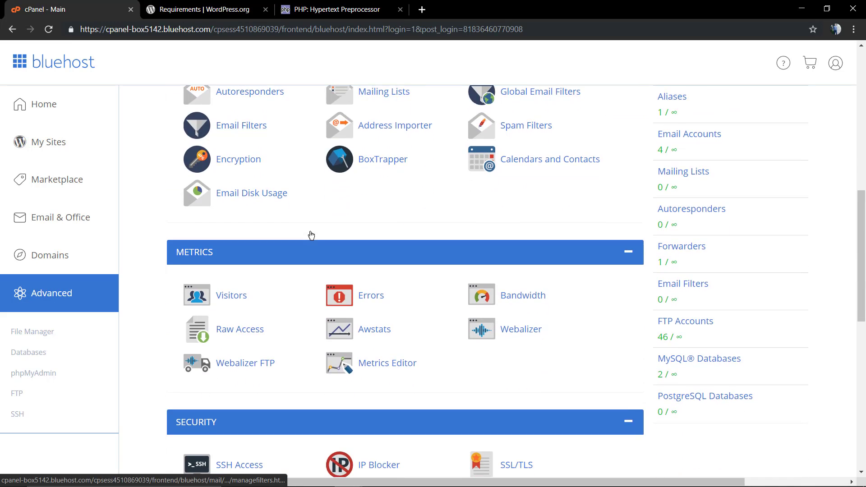
{"action": "scroll", "coordinate": [312, 235], "scroll_direction": "down", "scroll_amount": 6}
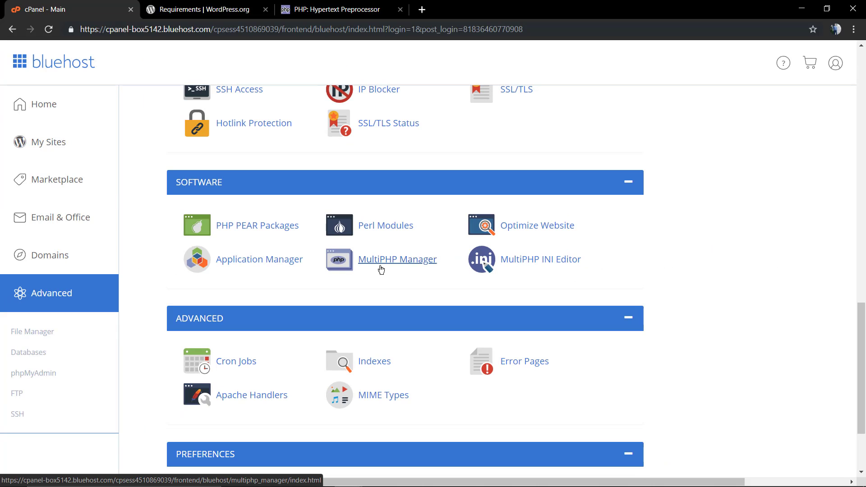
Open MultiPHP Manager and tick the topsfitwarriors.com checkbox, currently on PHP 7.0
{"action": "left_click", "coordinate": [381, 270]}
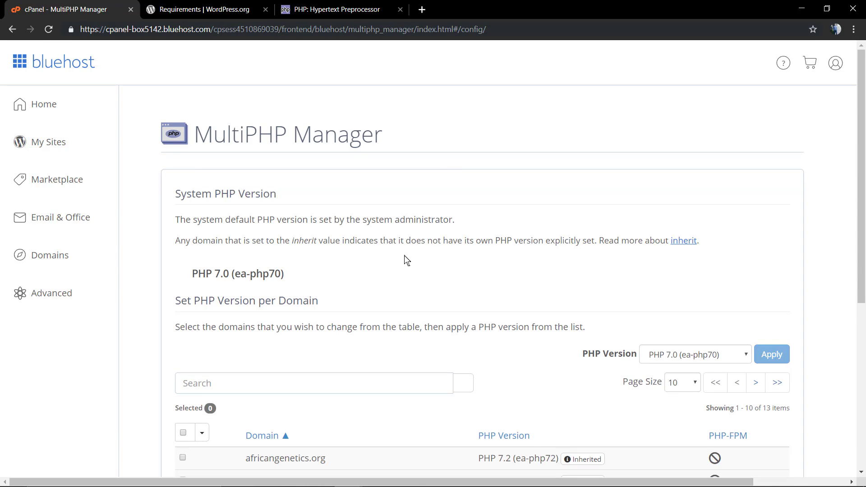
{"action": "scroll", "coordinate": [405, 255], "scroll_direction": "down", "scroll_amount": 4}
{"action": "scroll", "coordinate": [402, 252], "scroll_direction": "down", "scroll_amount": 2}
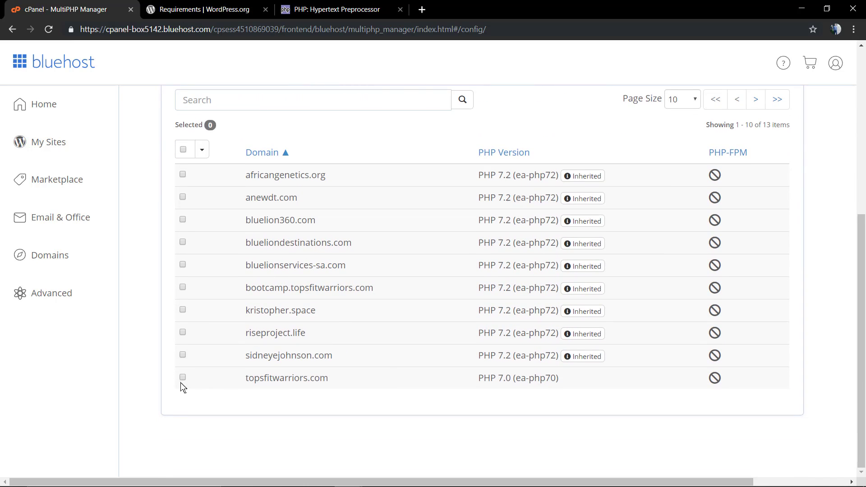
{"action": "left_click", "coordinate": [183, 378]}
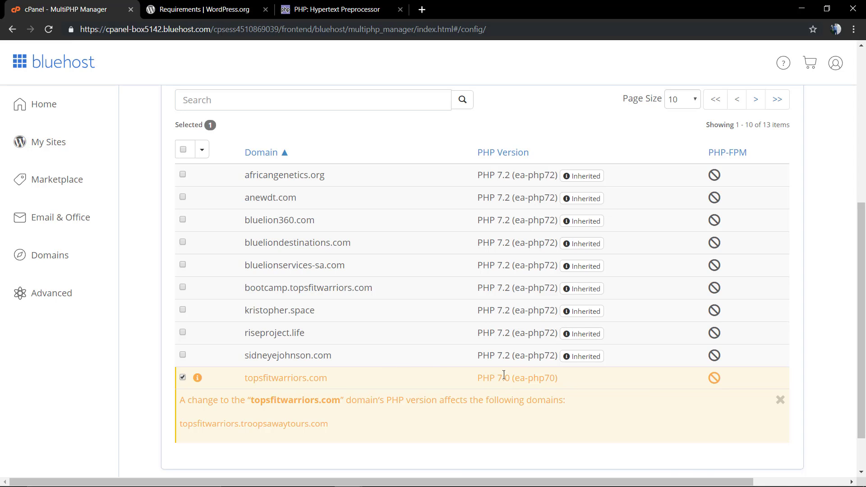
{"action": "scroll", "coordinate": [504, 377], "scroll_direction": "up", "scroll_amount": 6}
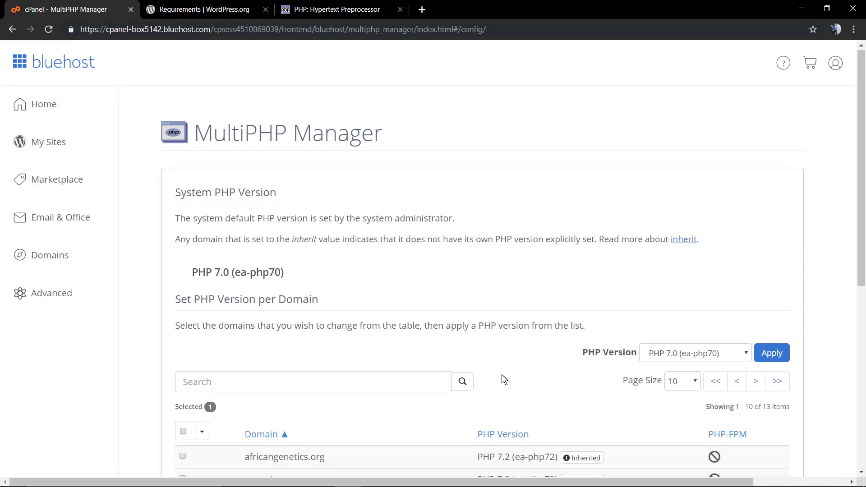
{"action": "scroll", "coordinate": [504, 378], "scroll_direction": "down", "scroll_amount": 4}
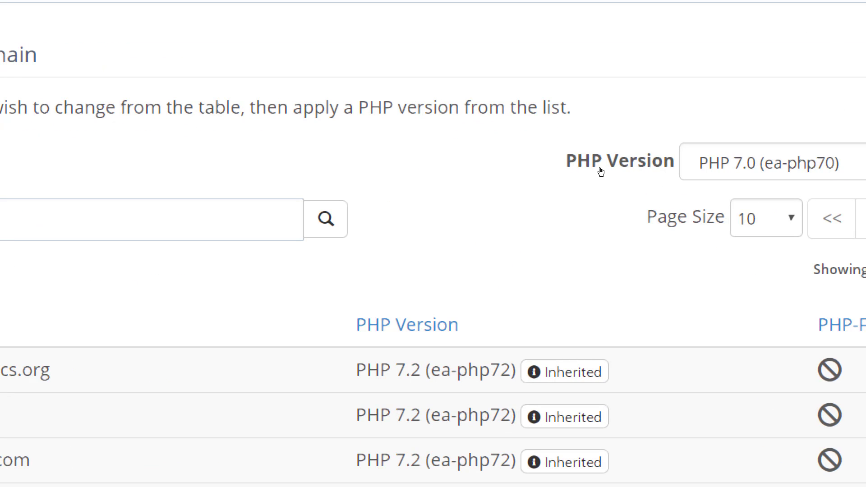
Apply PHP 7.3 (ea-php73) to topsfitwarriors.com, then switch back to the WordPress Requirements page
{"action": "left_click", "coordinate": [756, 166]}
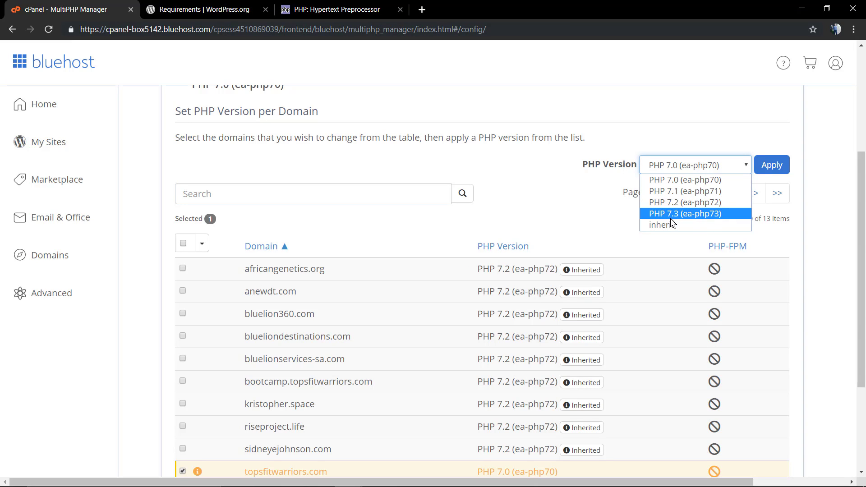
{"action": "left_click", "coordinate": [706, 213]}
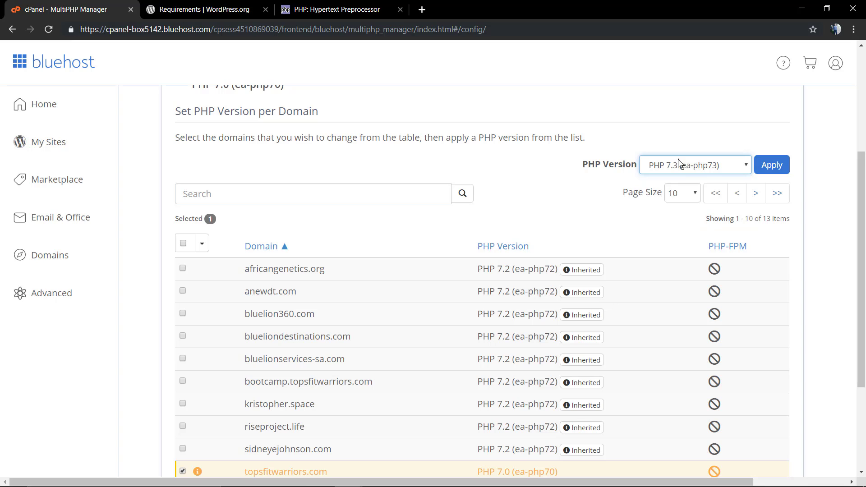
{"action": "left_click", "coordinate": [770, 168]}
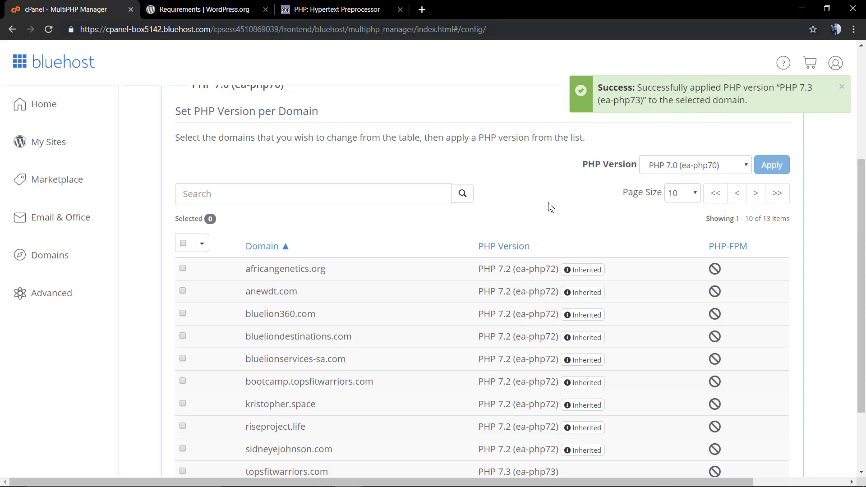
{"action": "left_click", "coordinate": [258, 6]}
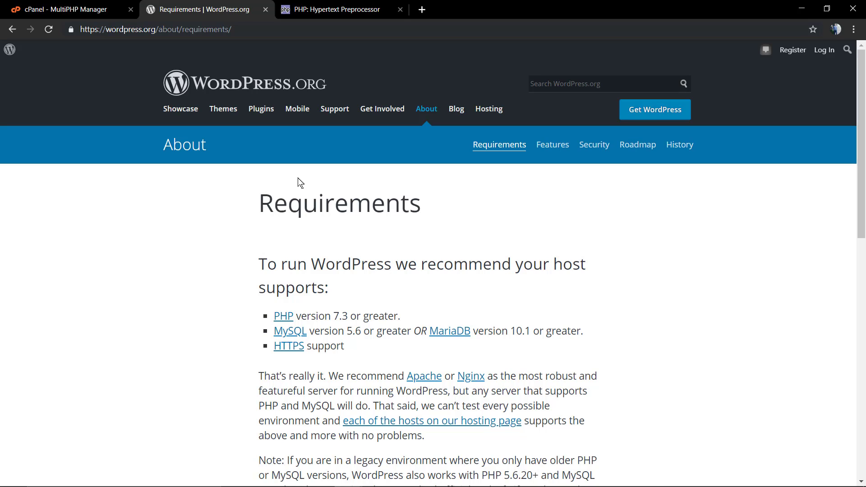
Read WordPress's PHP 7.3 recommendation, then reopen MultiPHP Manager's PHP Version list showing topsfitwarriors.com on 7.3
{"action": "scroll", "coordinate": [297, 182], "scroll_direction": "down", "scroll_amount": 2}
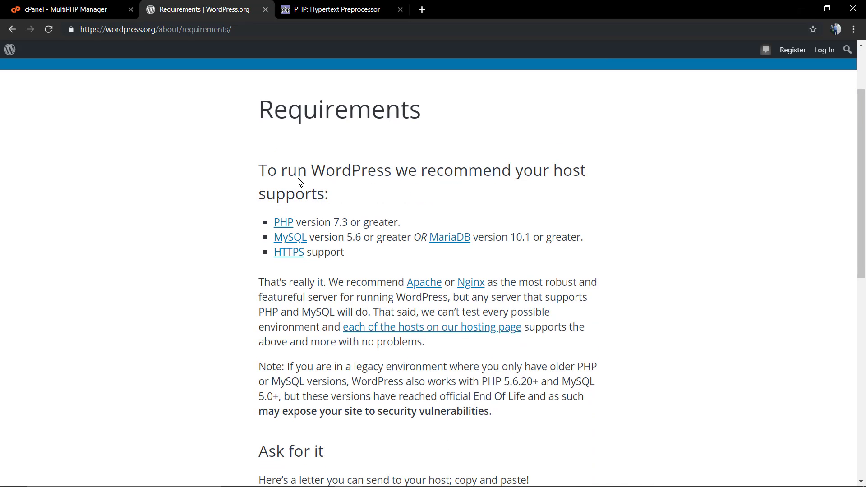
{"action": "scroll", "coordinate": [298, 181], "scroll_direction": "down", "scroll_amount": 9}
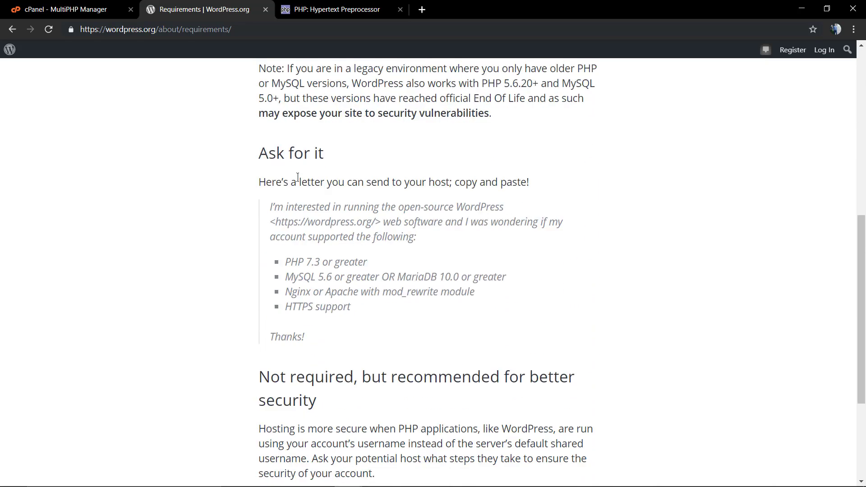
{"action": "scroll", "coordinate": [298, 181], "scroll_direction": "down", "scroll_amount": 1}
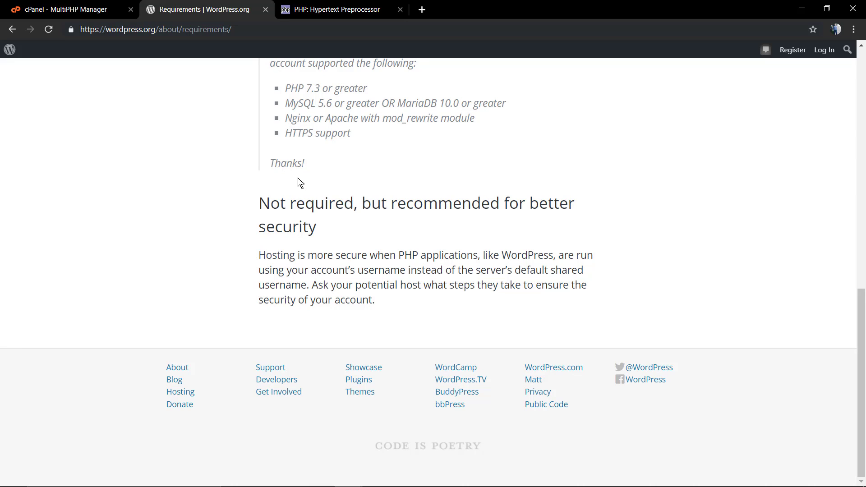
{"action": "scroll", "coordinate": [298, 181], "scroll_direction": "up", "scroll_amount": 10}
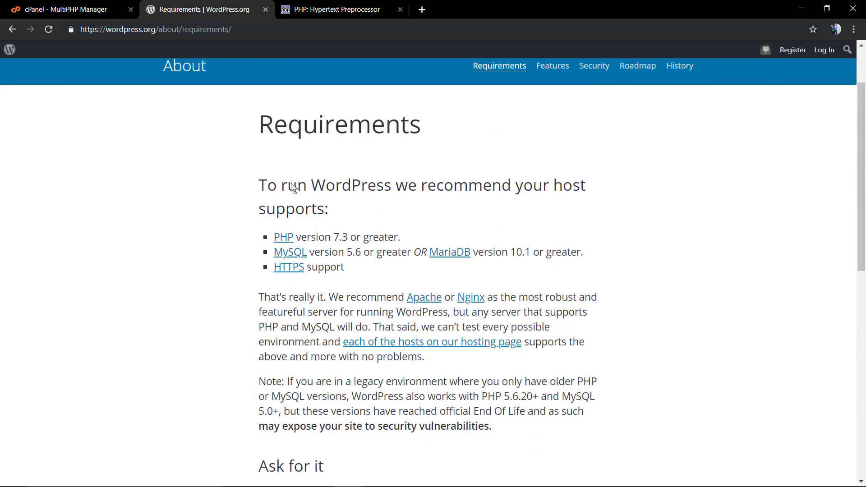
{"action": "scroll", "coordinate": [293, 187], "scroll_direction": "up", "scroll_amount": 2}
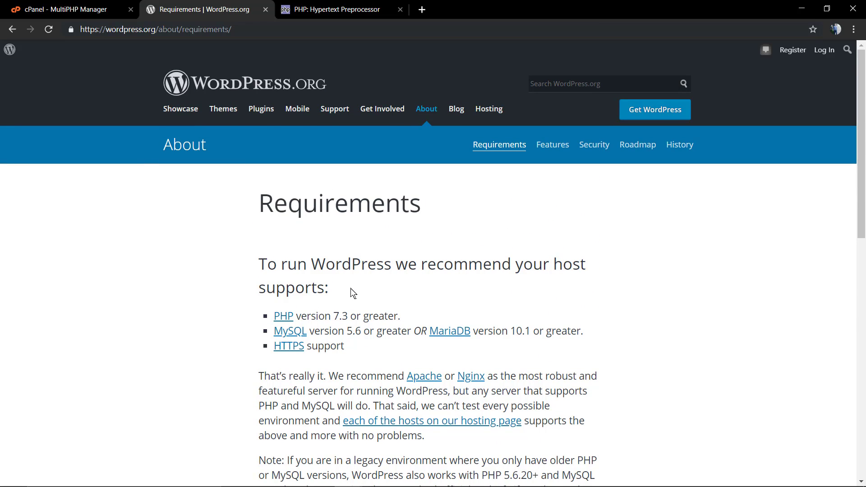
{"action": "left_click", "coordinate": [82, 5]}
{"action": "left_click", "coordinate": [714, 166]}
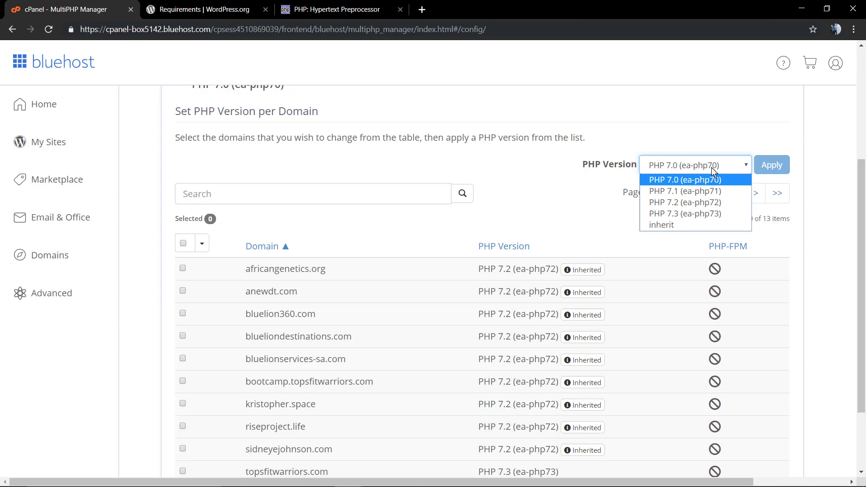